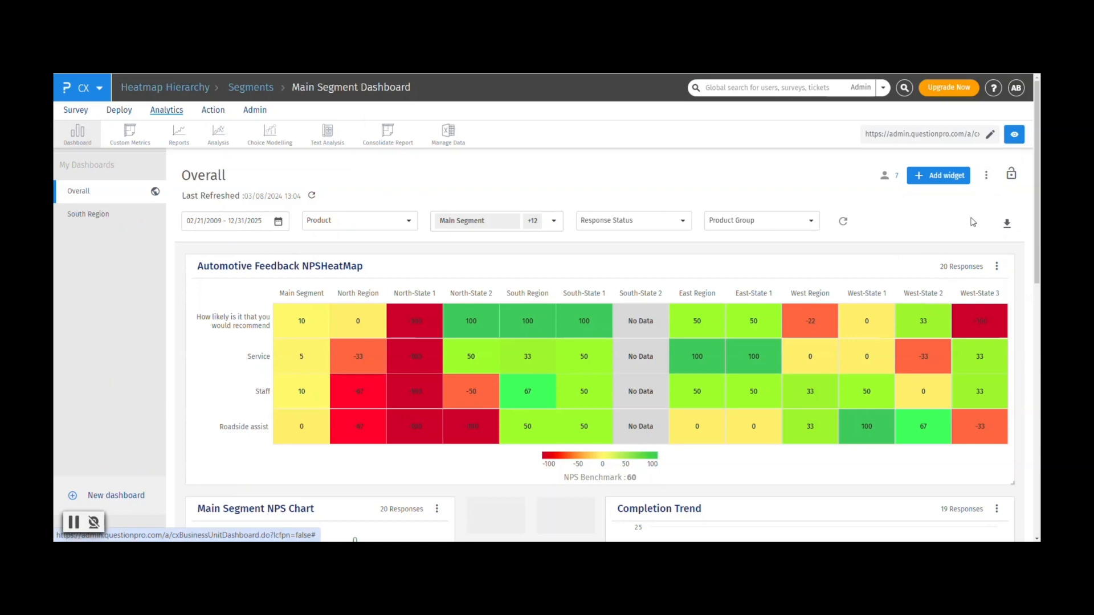
Browse the data columns available for restriction in the Overall dashboard's settings, and finish with the settings.
left_click(987, 178)
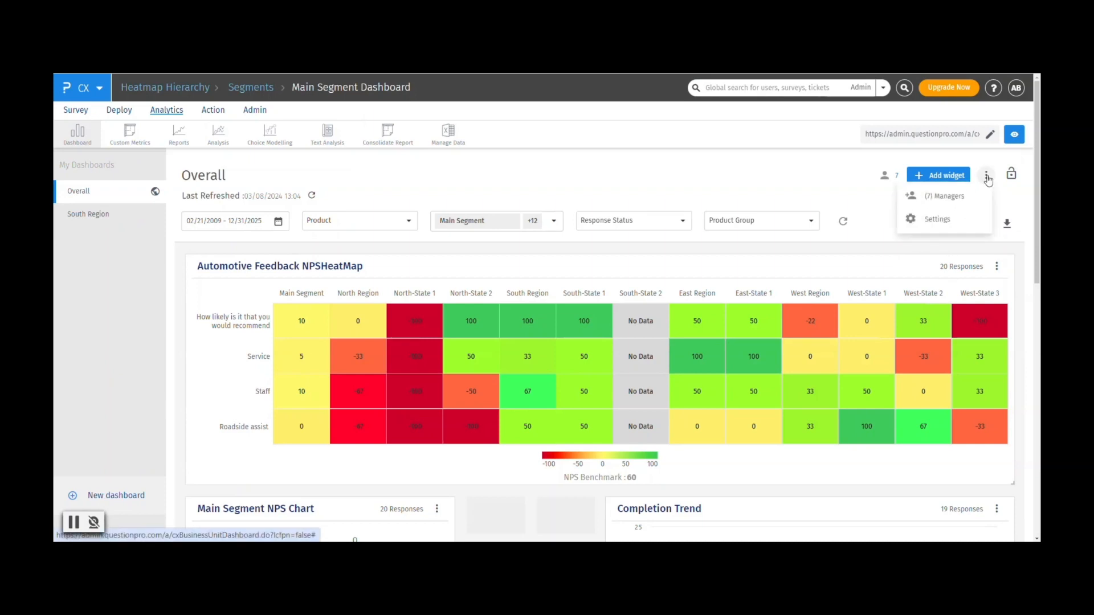
left_click(930, 226)
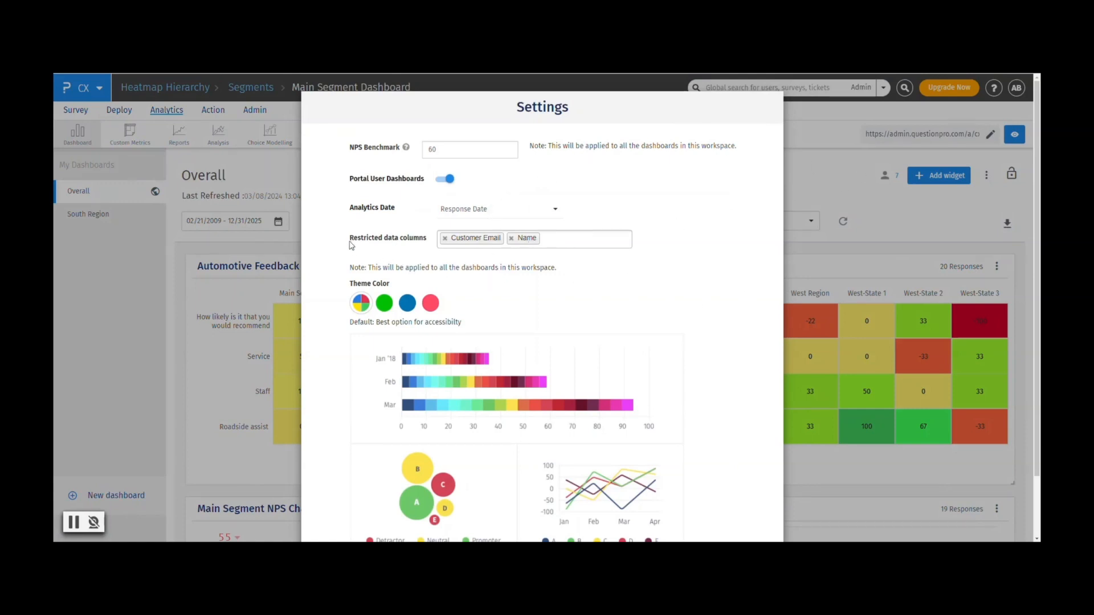
left_click_drag(351, 242, 409, 242)
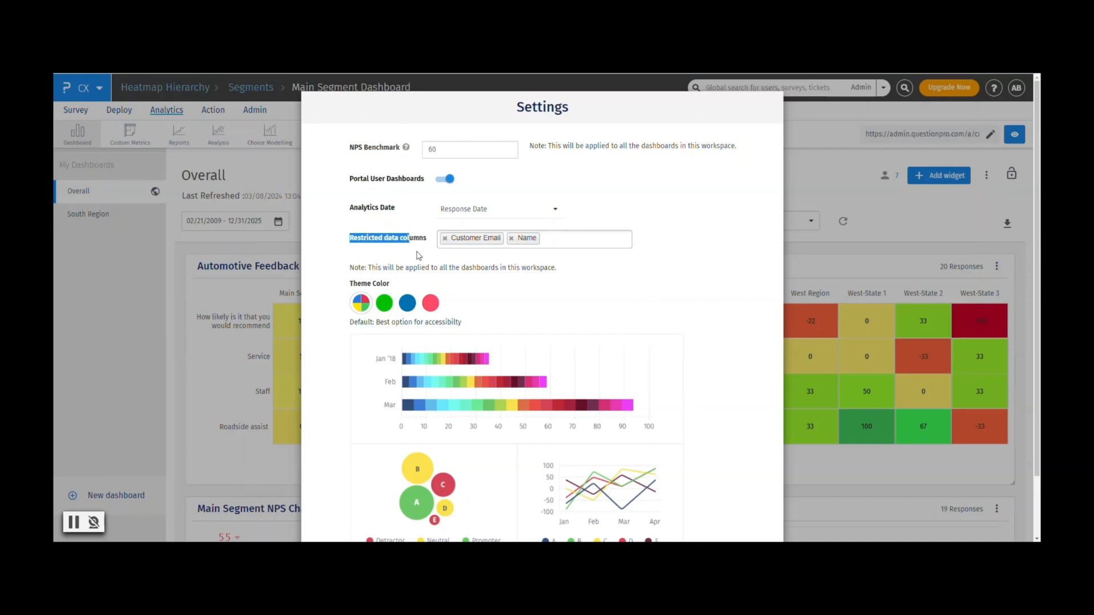
left_click(601, 245)
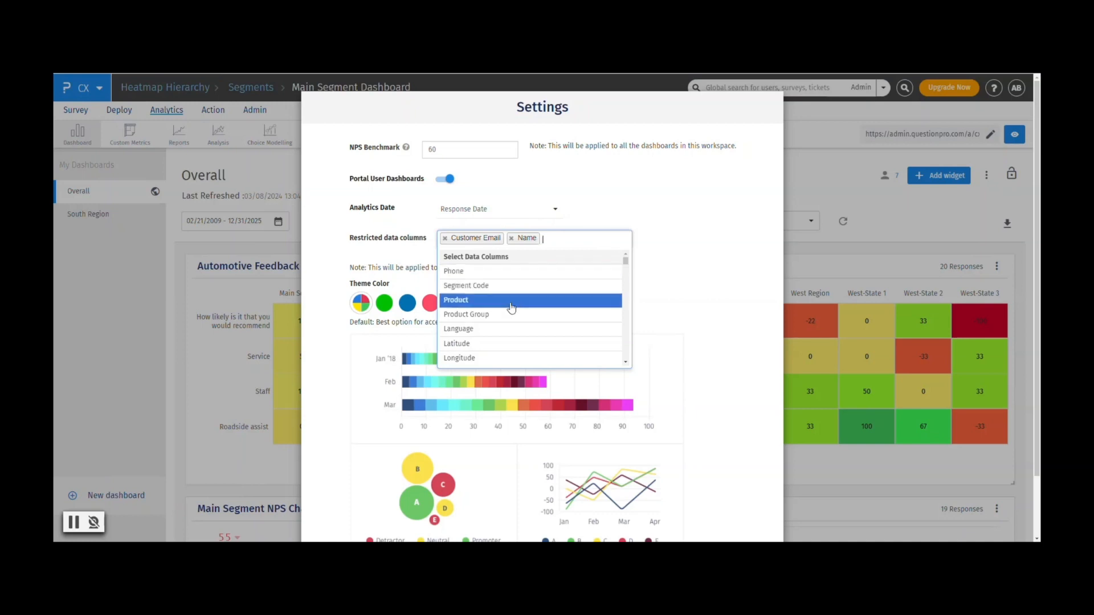
scroll(505, 322, "down", 2)
scroll(505, 322, "down", 2)
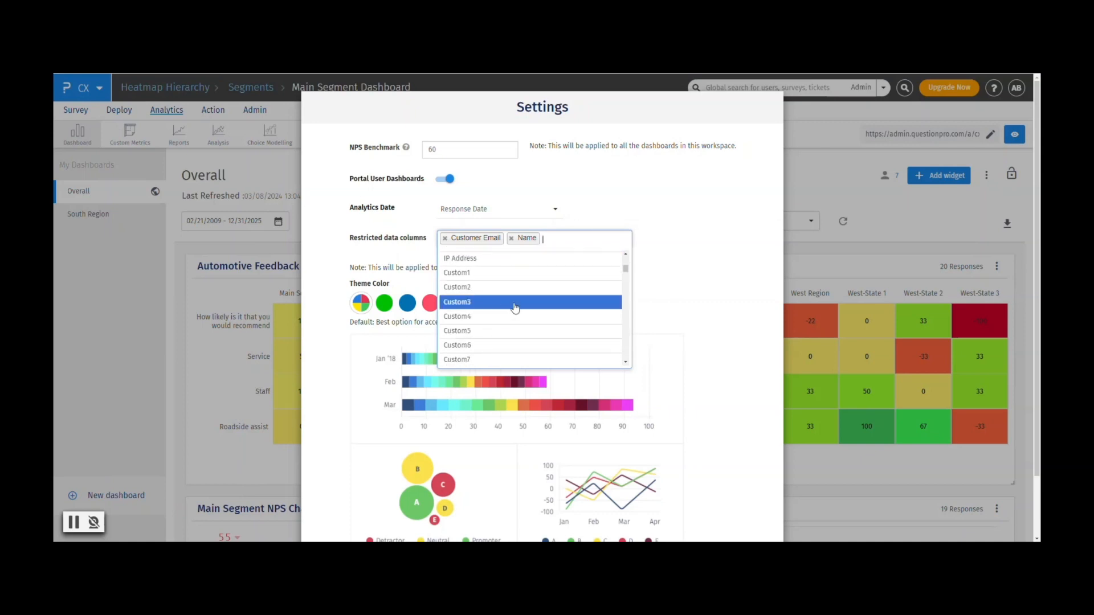
scroll(516, 310, "down", 20)
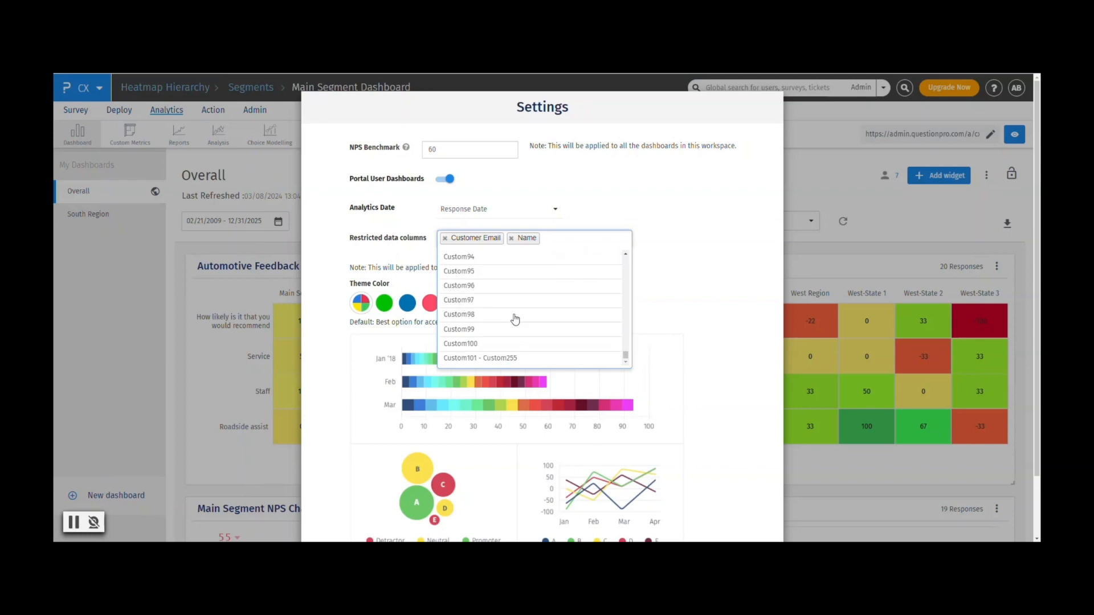
scroll(516, 318, "up", 20)
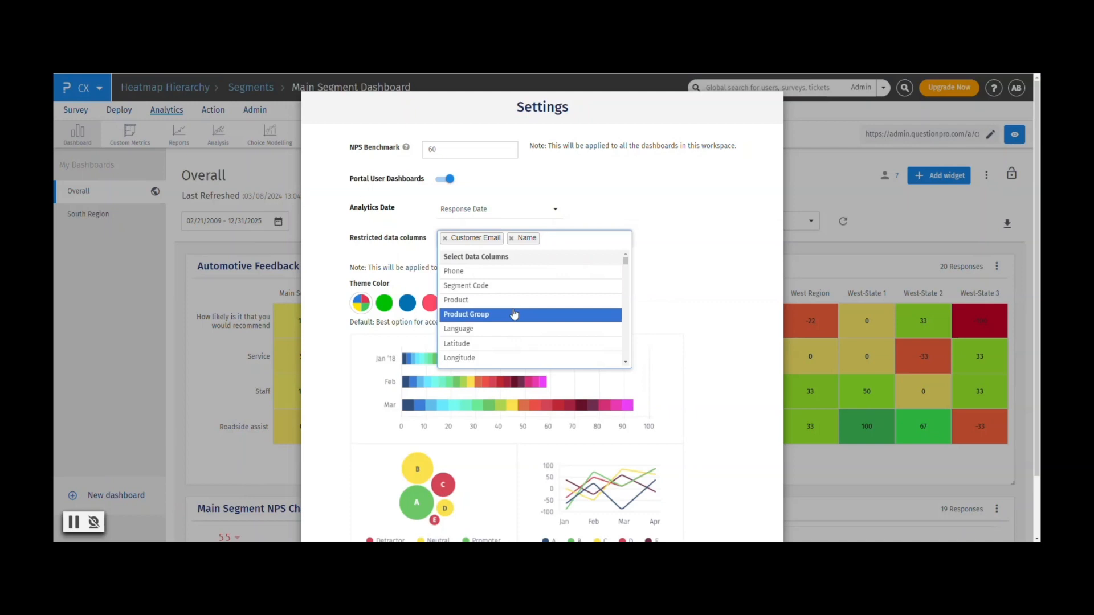
left_click(714, 268)
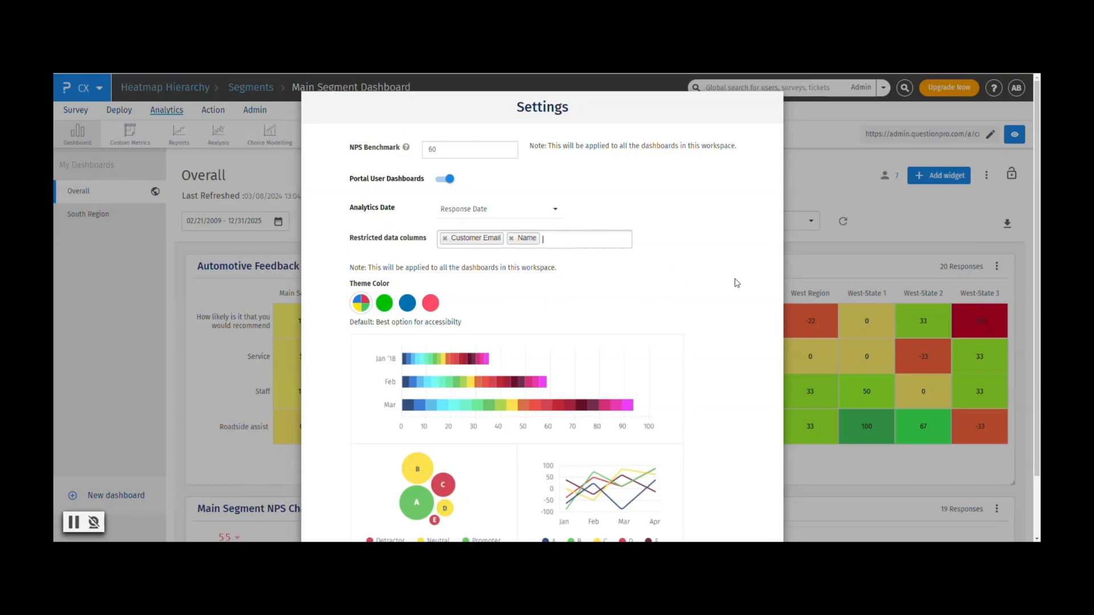
scroll(746, 370, "down", 2)
left_click(738, 499)
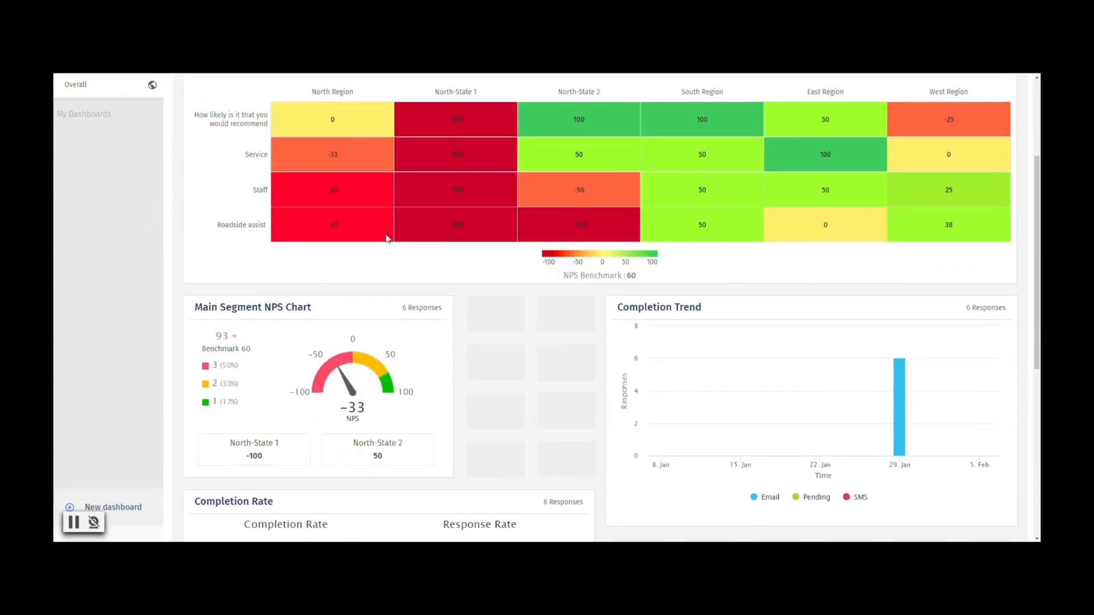
Open the last detractor response behind the Main Segment NPS Chart and check its Email Address and Name fields.
scroll(386, 237, "down", 3)
left_click(333, 369)
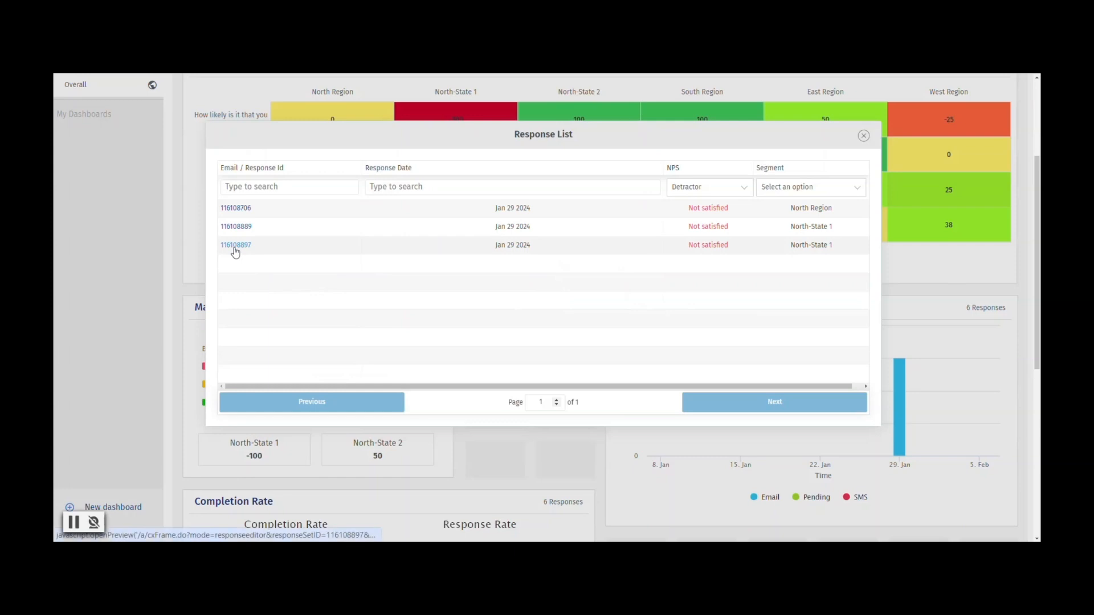
left_click(235, 246)
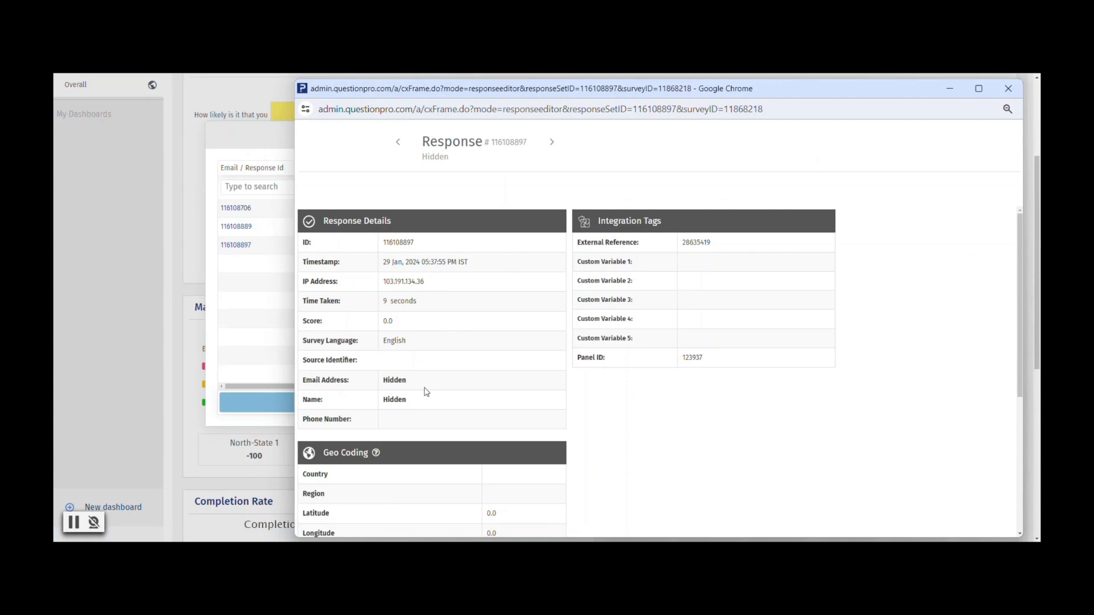
double_click(395, 380)
double_click(393, 399)
left_click(622, 402)
Close the response details and the response list to return to the North Region dashboard.
left_click(1005, 91)
left_click(864, 135)
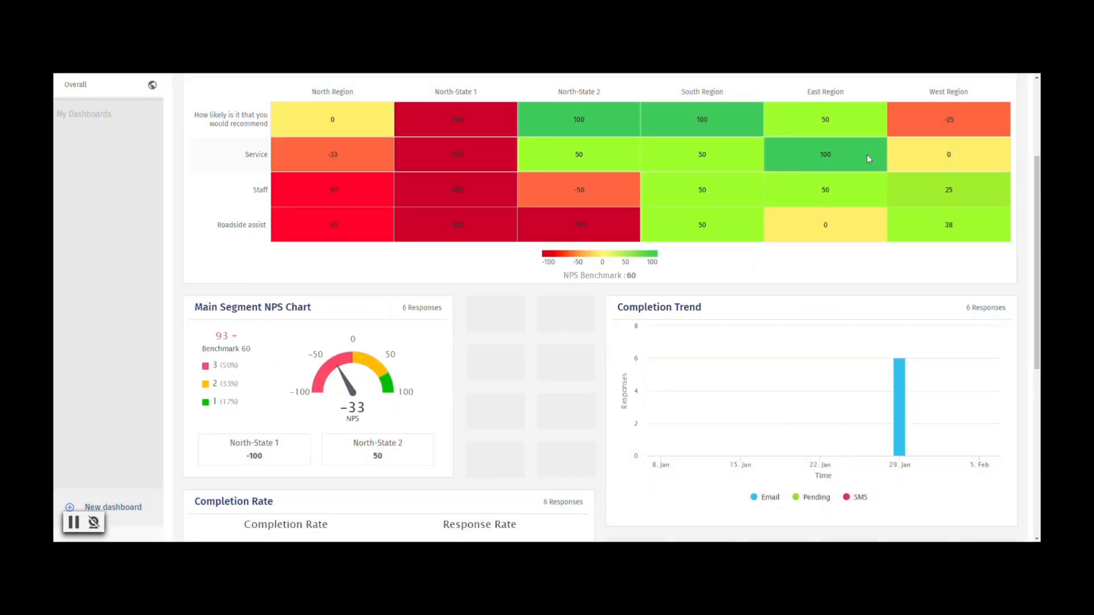
scroll(881, 228, "up", 3)
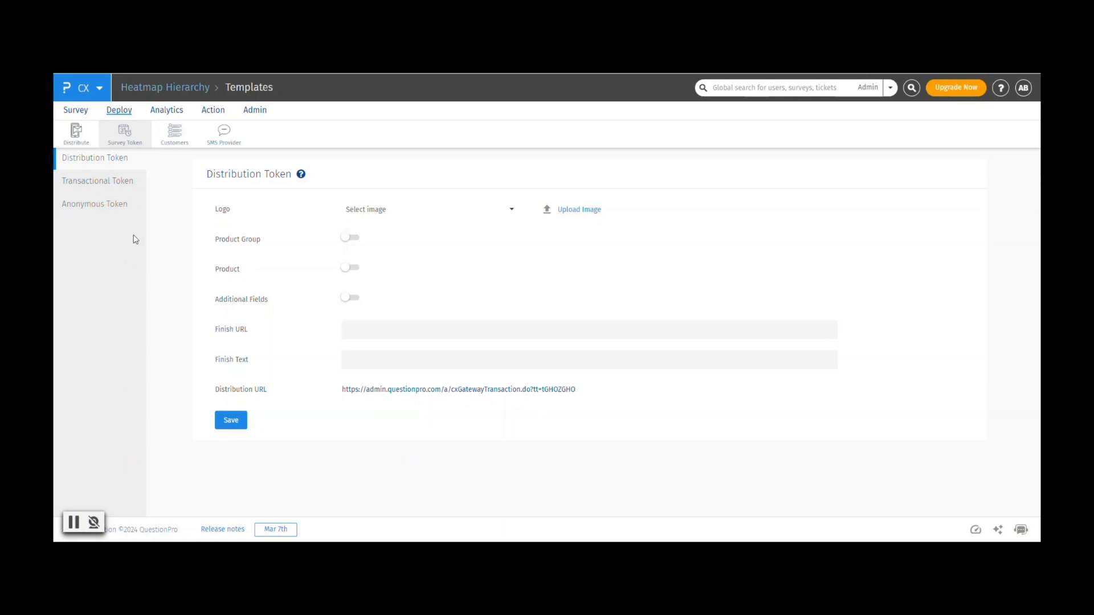
Go to the anonymous survey tokens and examine the form for adding a single token, leaving it unsaved.
left_click(77, 212)
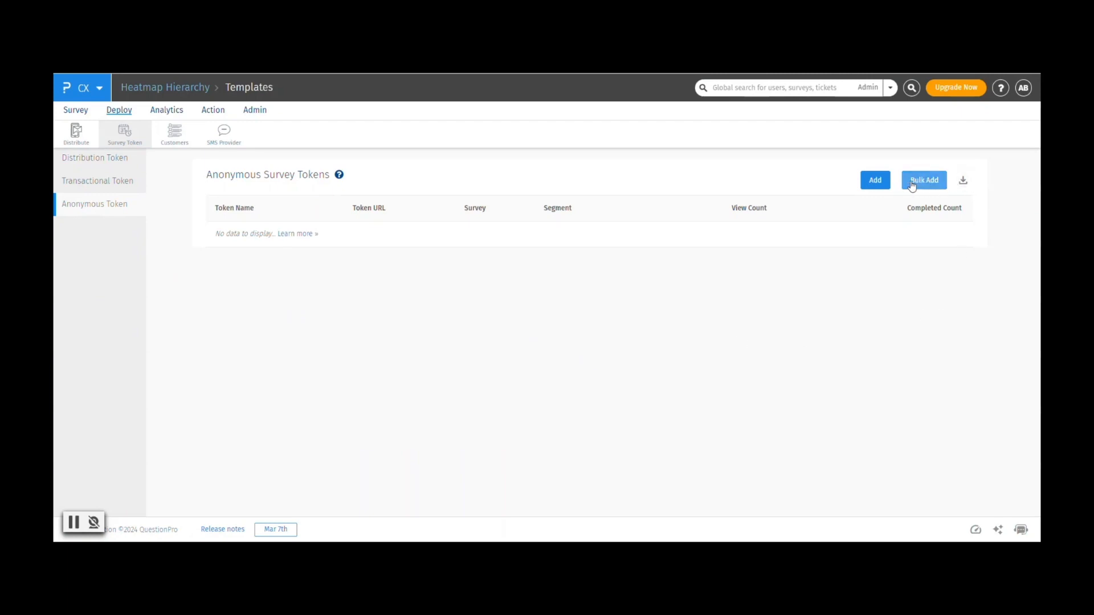
left_click(874, 180)
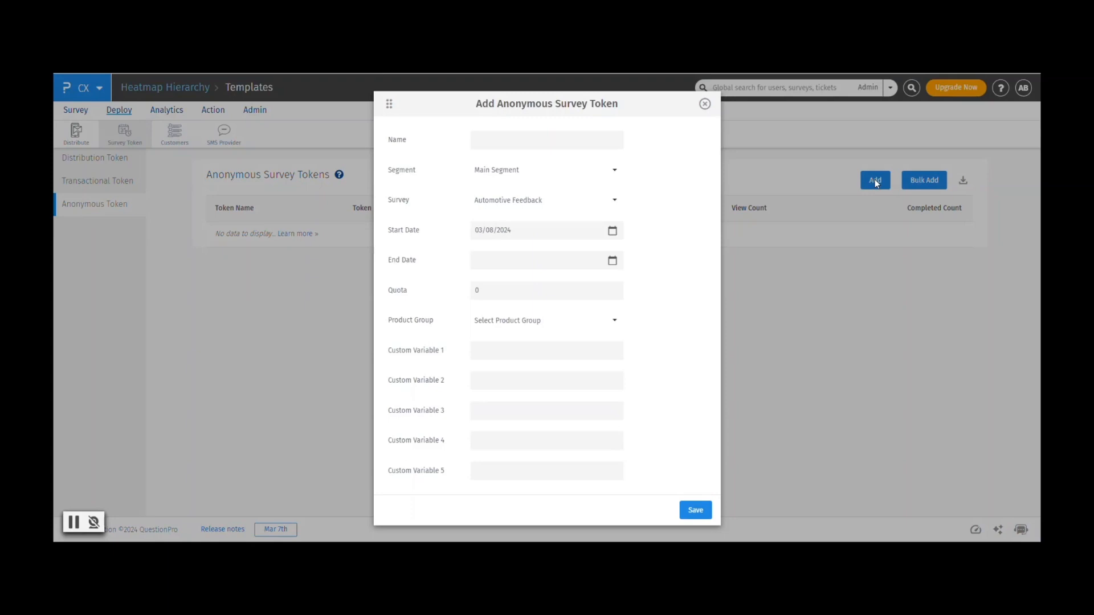
left_click(705, 104)
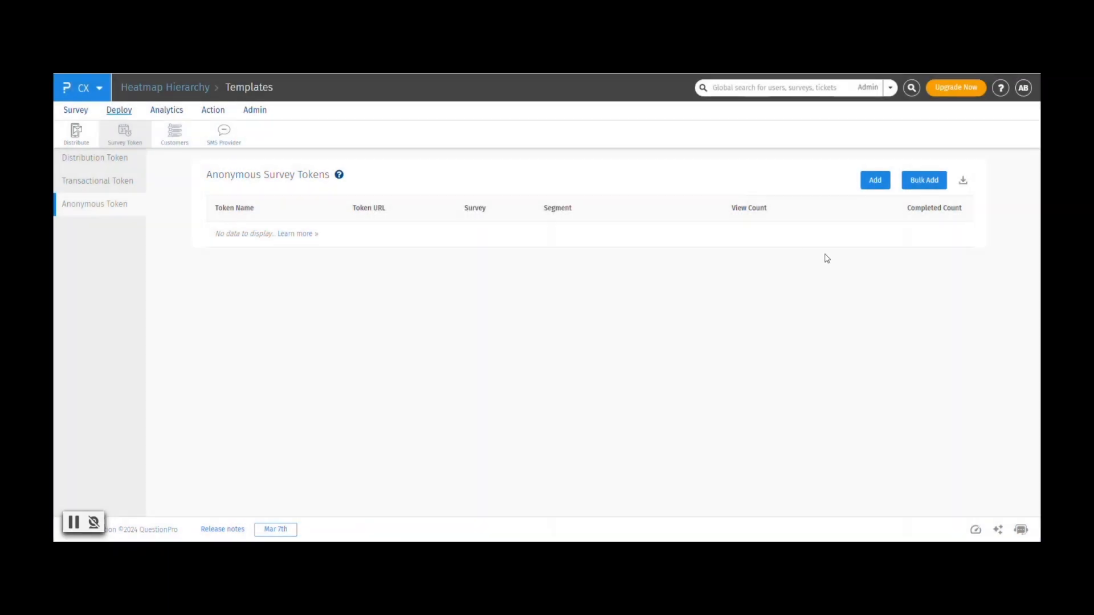
Bulk import anonymous survey tokens from an Excel file.
left_click(922, 181)
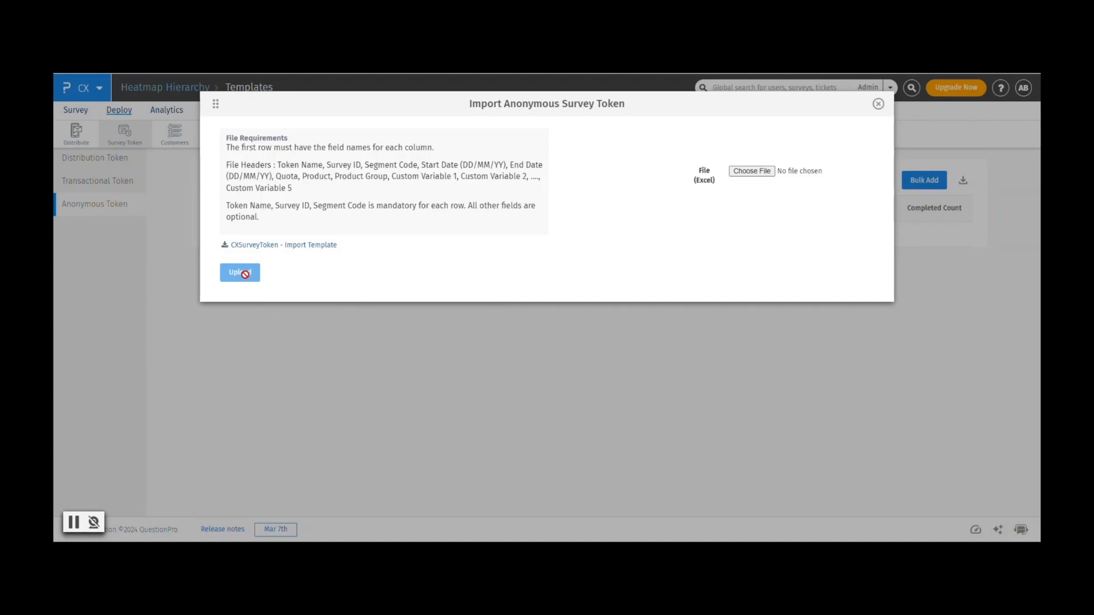
left_click(758, 172)
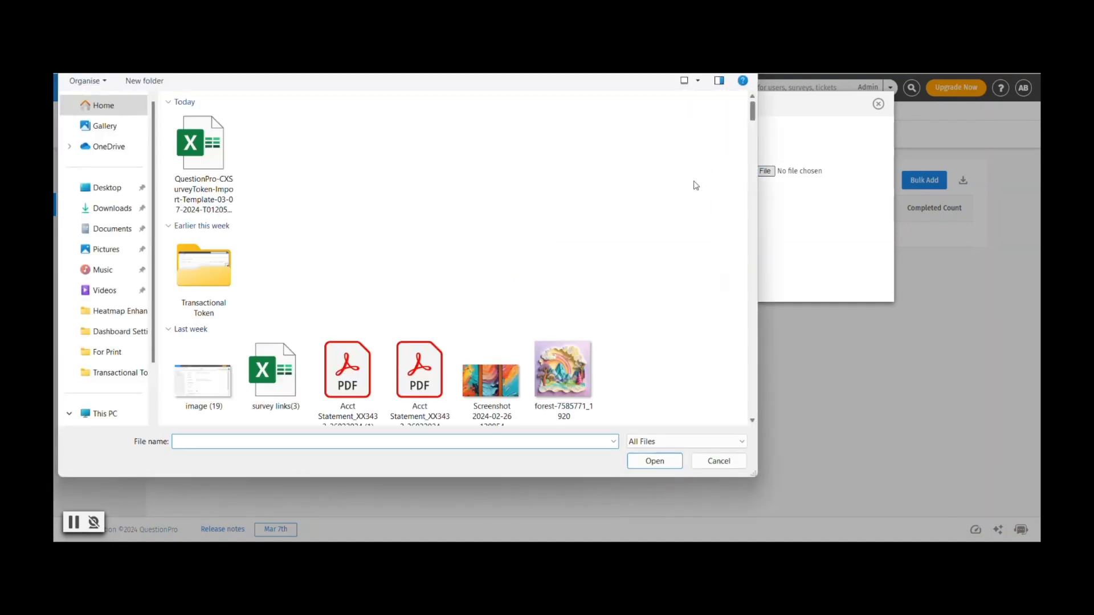
left_click(240, 273)
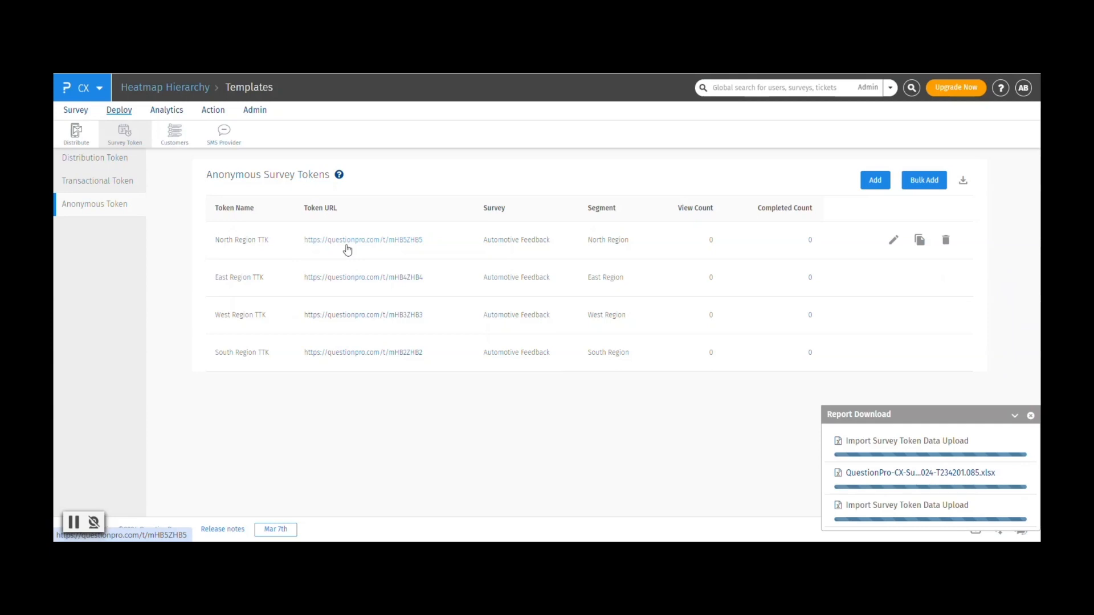
Export the anonymous survey token list and open the downloaded workbook in Excel.
left_click(962, 182)
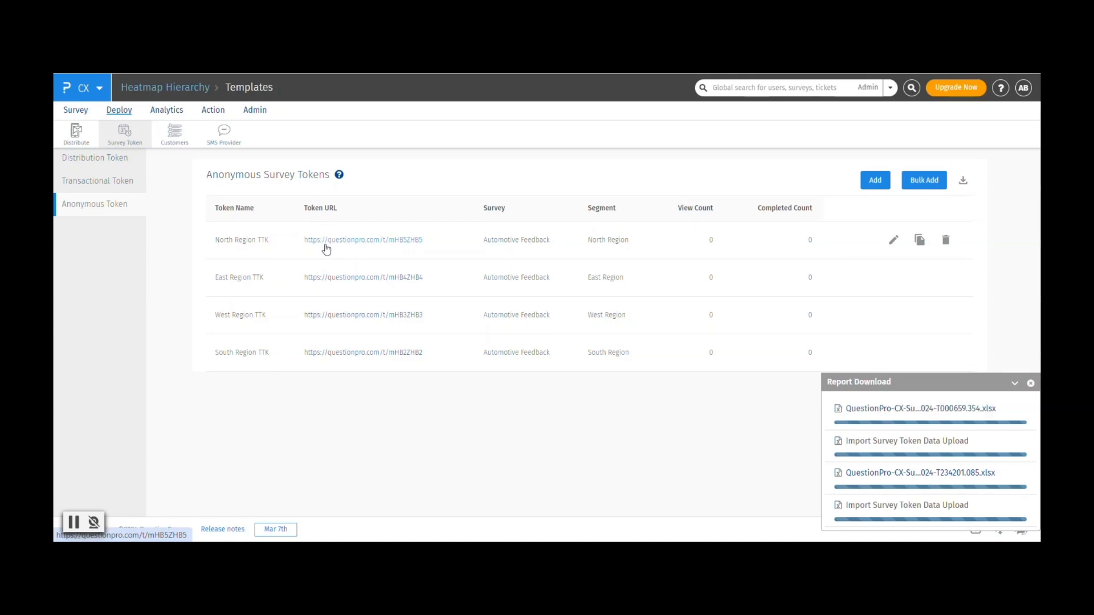
left_click(895, 410)
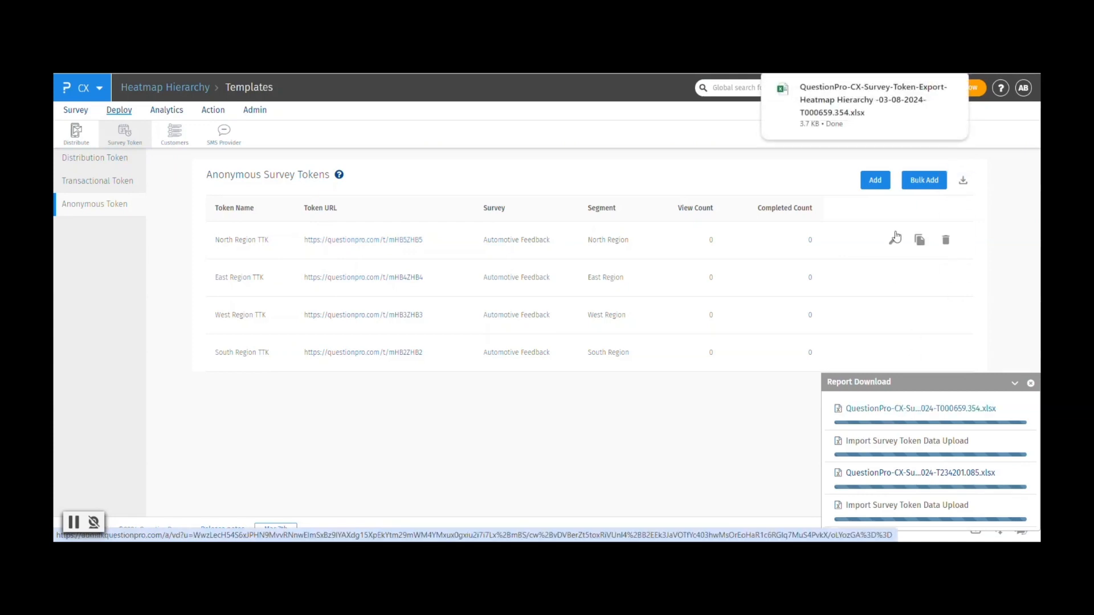
left_click(826, 103)
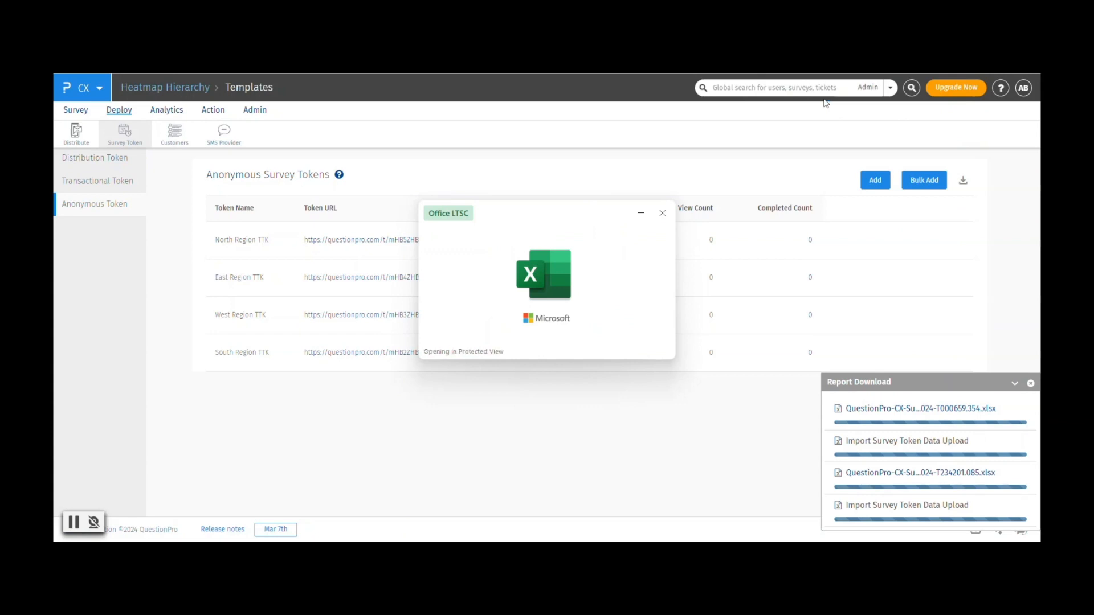
Fit the column widths of the Survey Token Details sheet to their contents across columns A to P.
left_click_drag(92, 119, 710, 132)
double_click(729, 118)
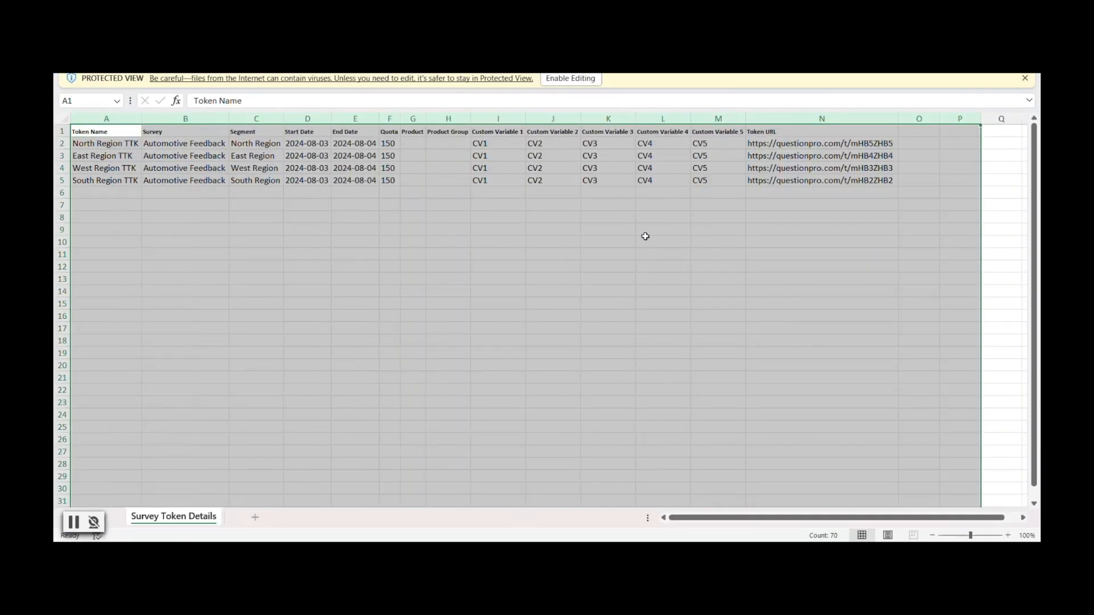
left_click(767, 118)
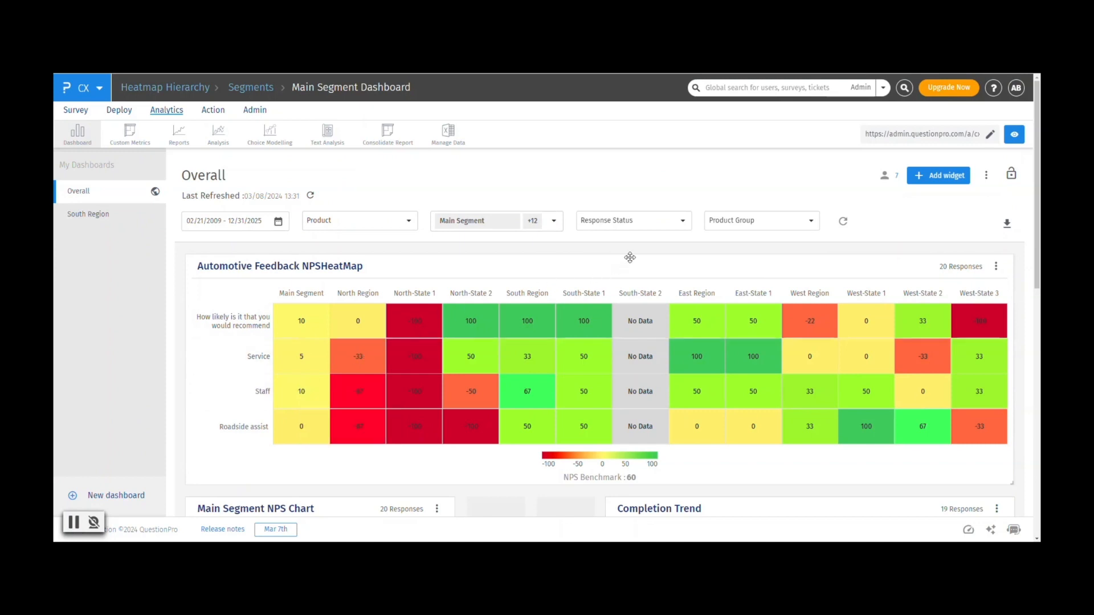
Examine the sharing options of the Automotive Feedback NPSHeatMap widget, especially managers viewing parent segment data, and close its editor.
left_click(996, 266)
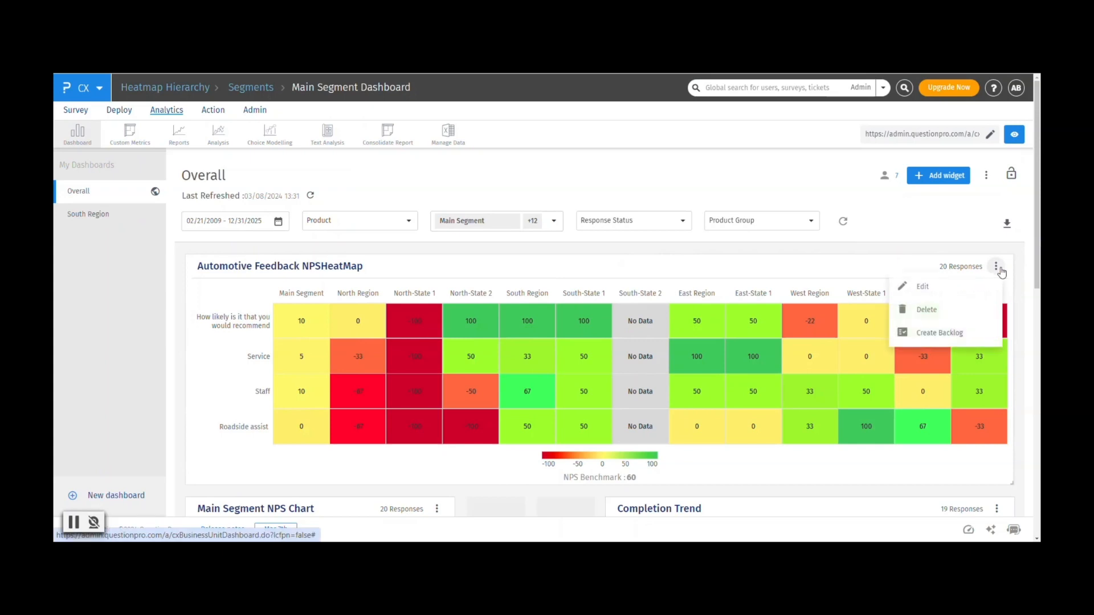
left_click(939, 288)
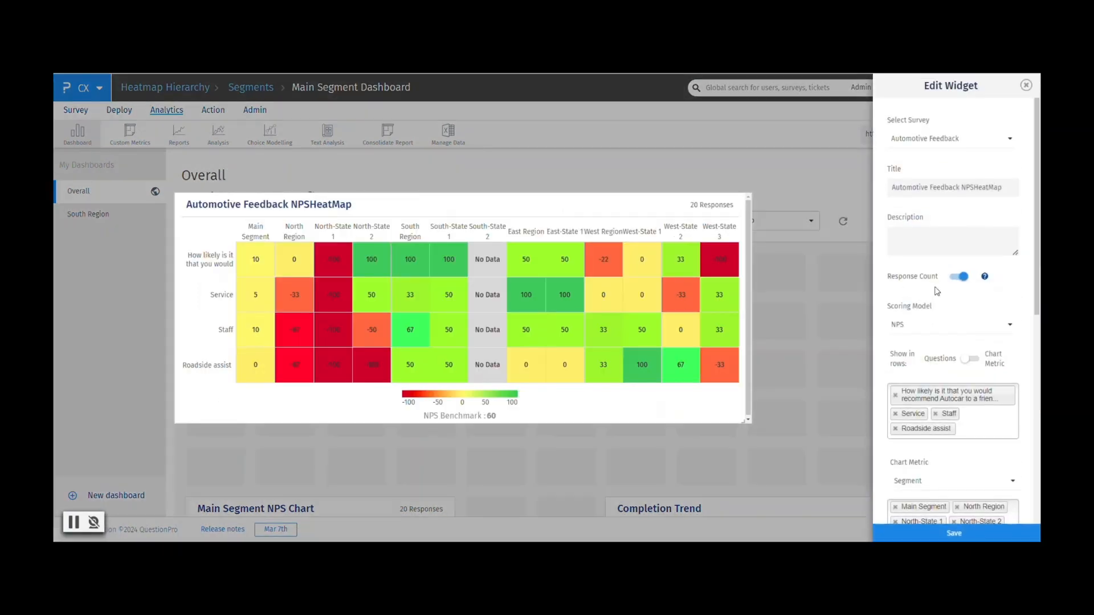
scroll(937, 291, "down", 8)
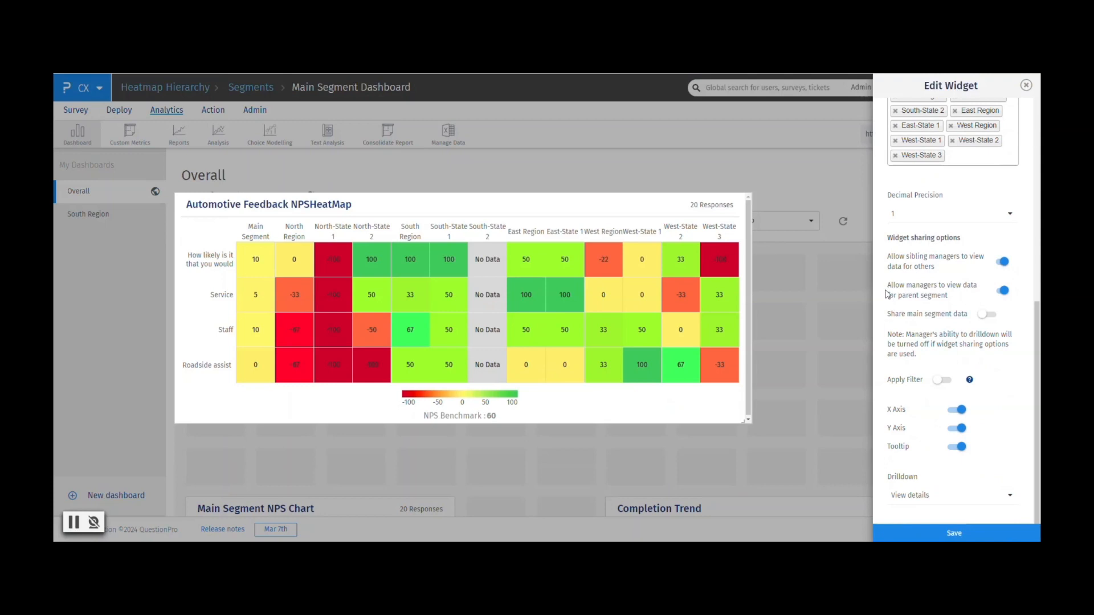
left_click_drag(889, 288, 941, 299)
left_click(948, 301)
left_click(931, 293)
left_click(1025, 85)
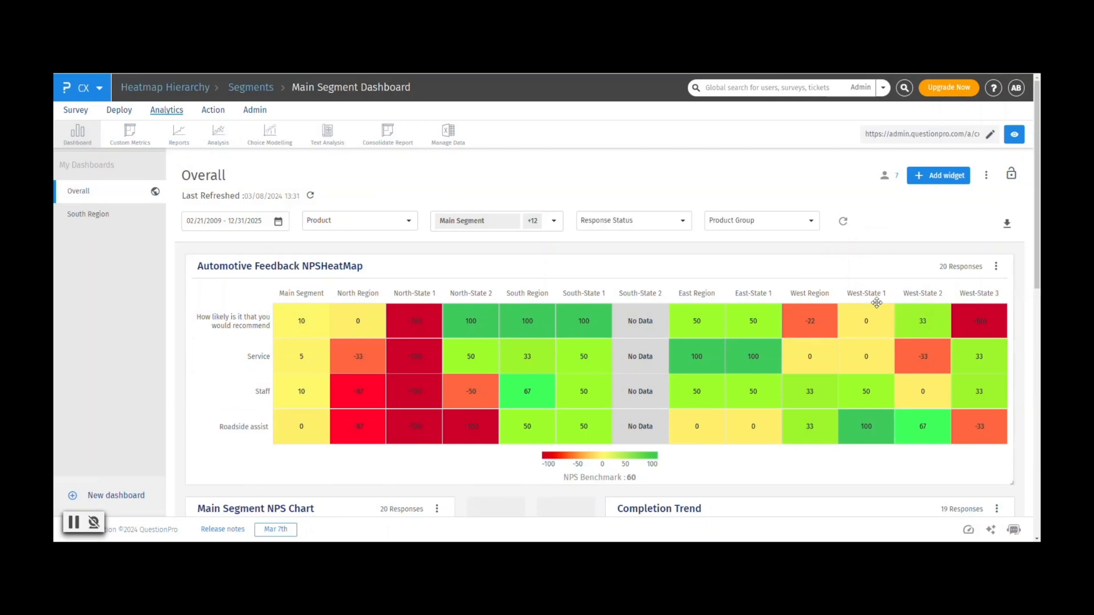
Check the parent West Region column of the heatmap on the West-State 1 manager's dashboard.
left_click(877, 302)
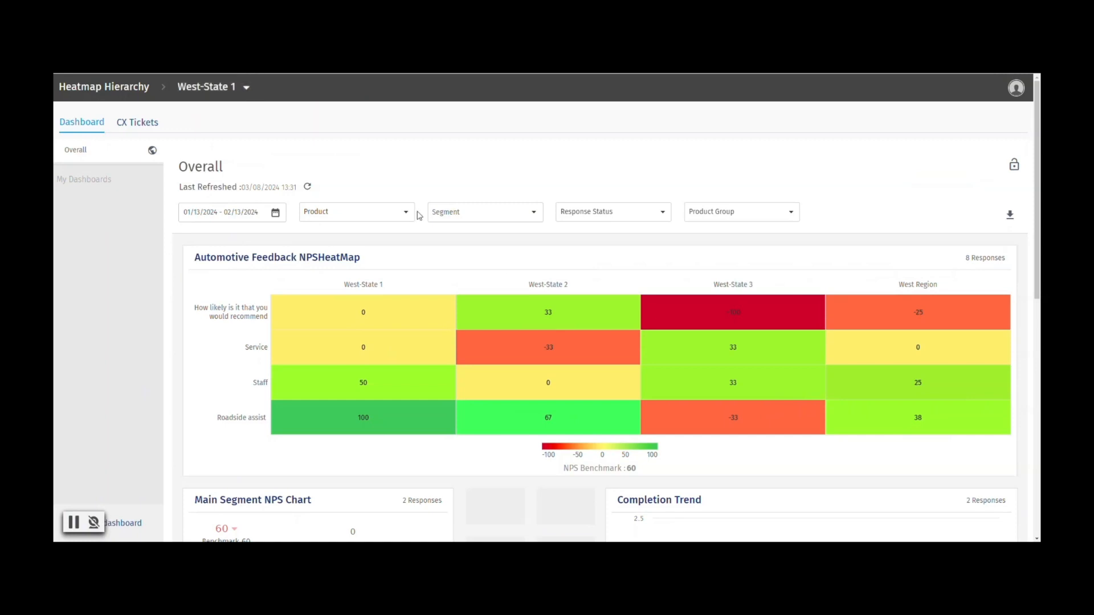
left_click_drag(899, 286, 939, 288)
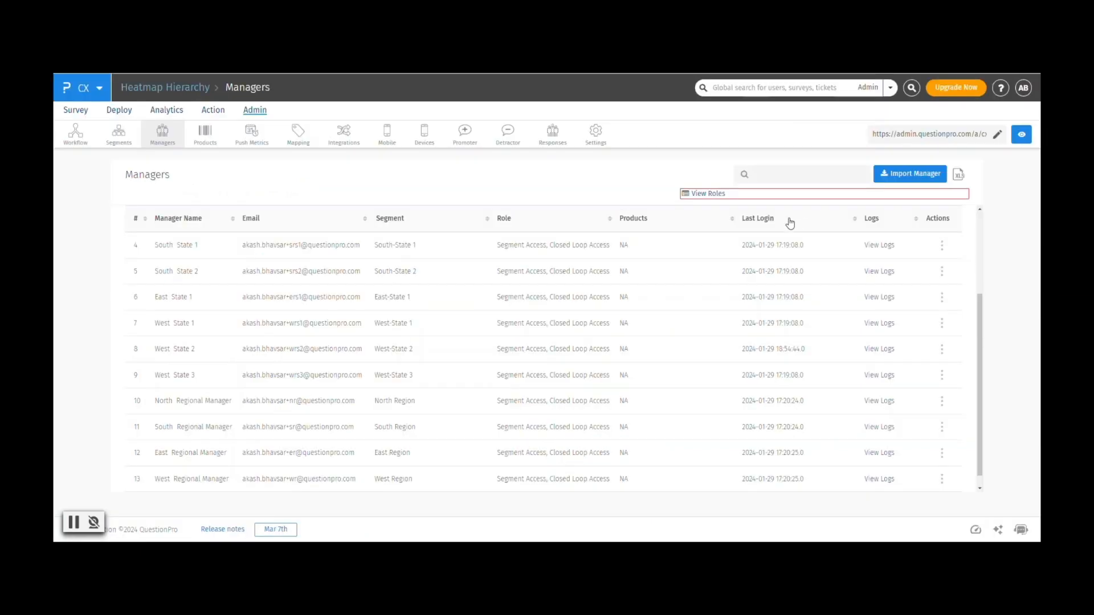
Return to the Main Segment dashboard and reopen the Automotive Feedback NPSHeatMap widget for editing at its sharing options.
left_click(169, 111)
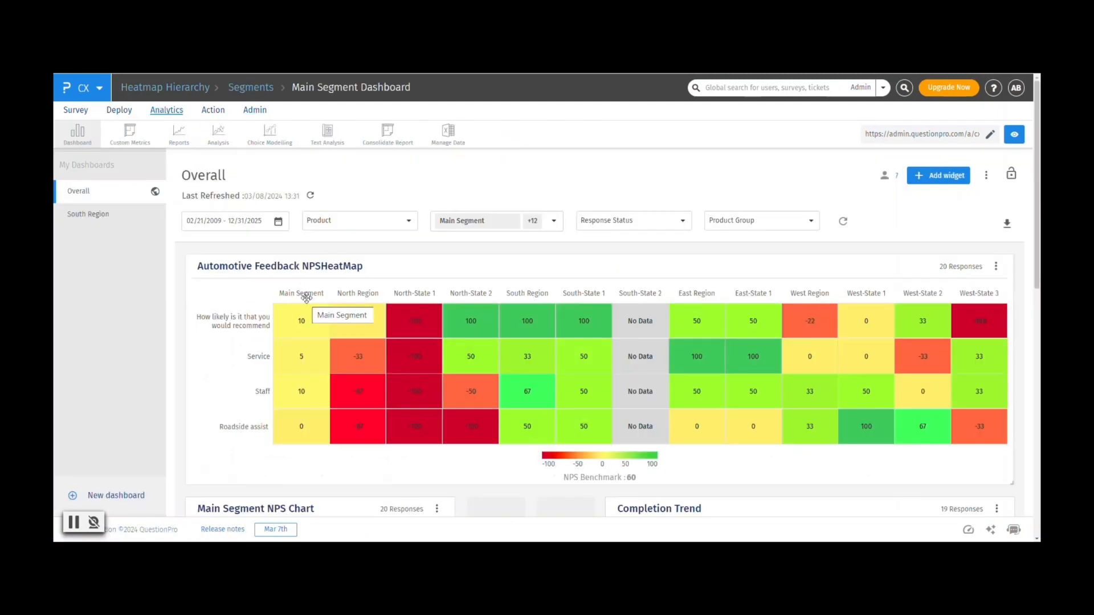
left_click(996, 266)
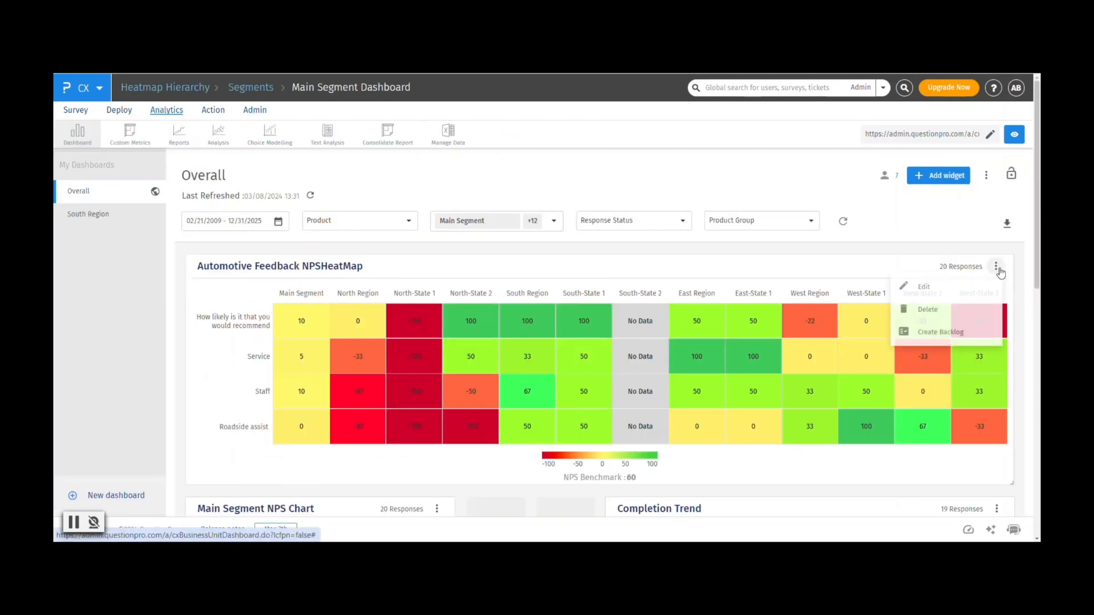
left_click(947, 287)
scroll(944, 341, "down", 5)
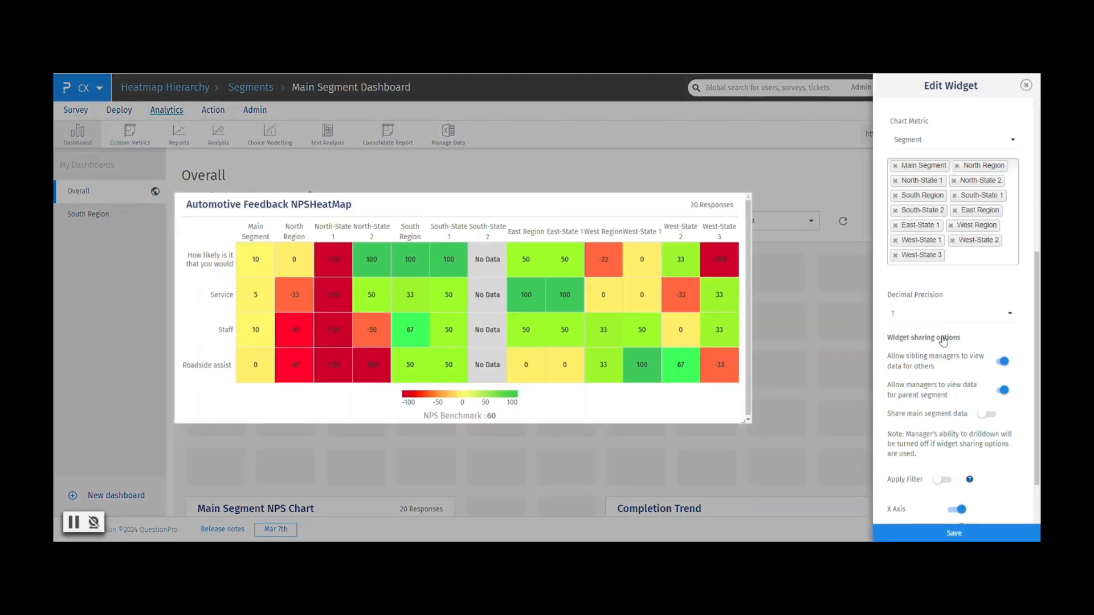